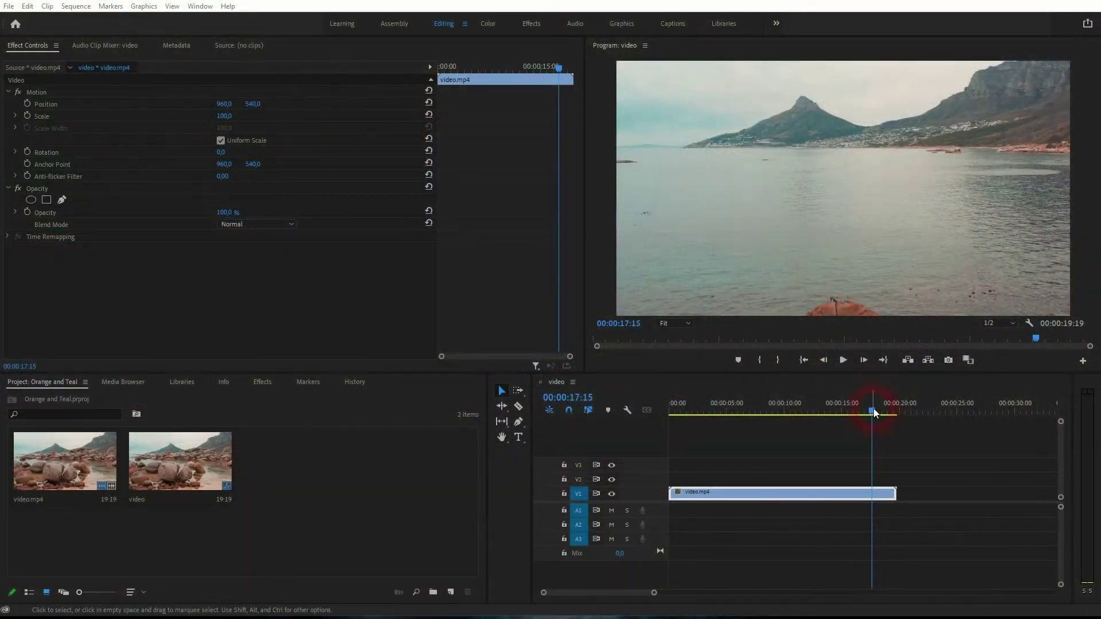
Preview the coastline clip from the start and scrub through its opening
left_click_drag(872, 404, 626, 422)
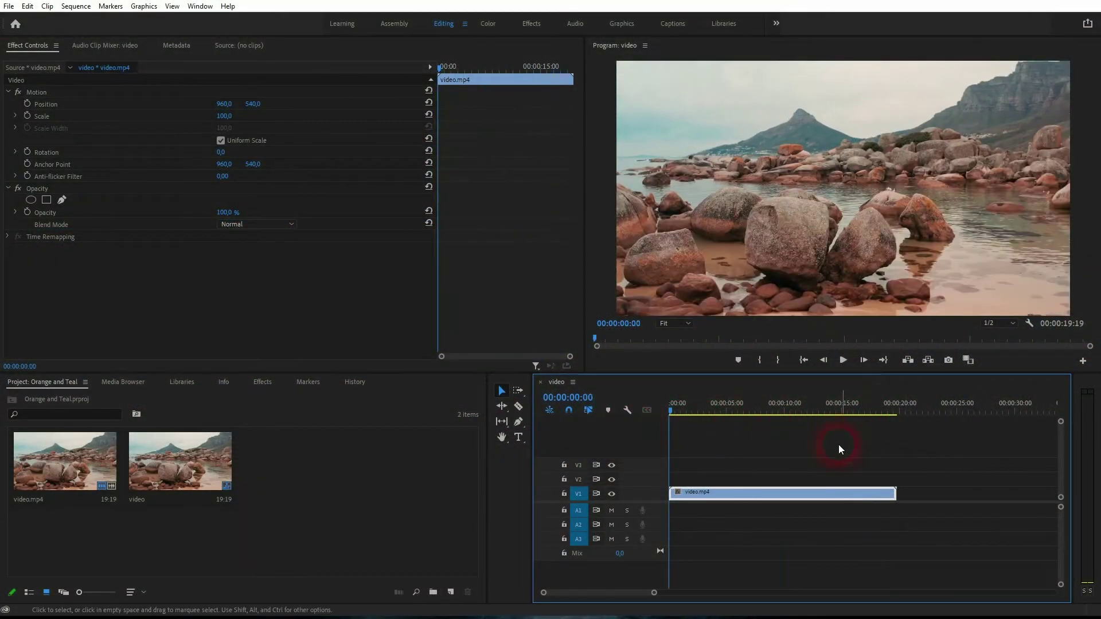
key("space")
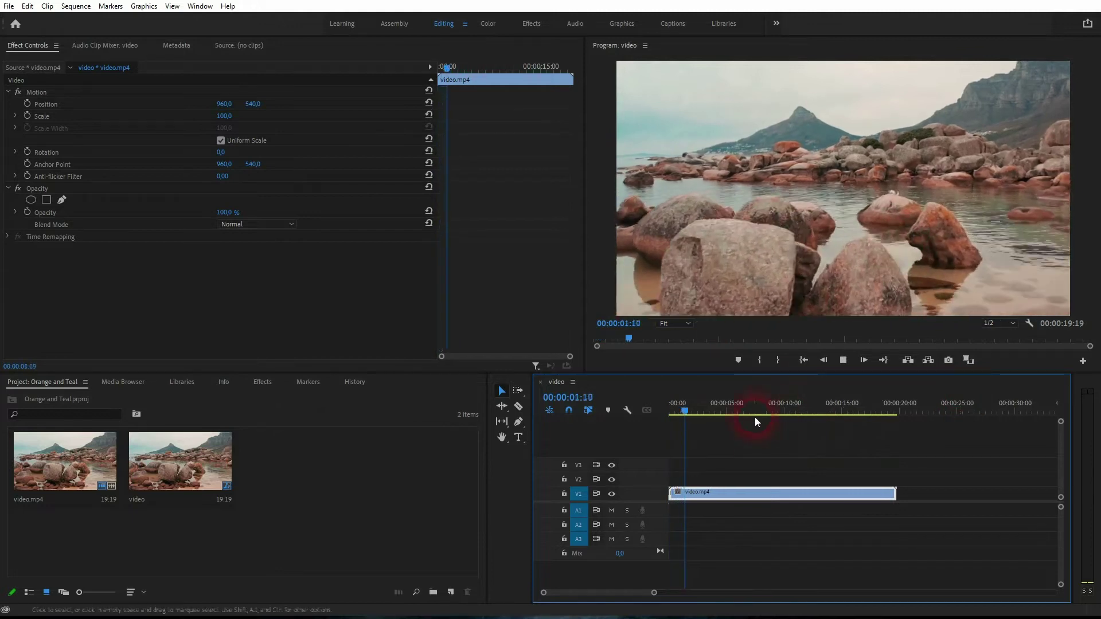
left_click_drag(691, 413, 618, 419)
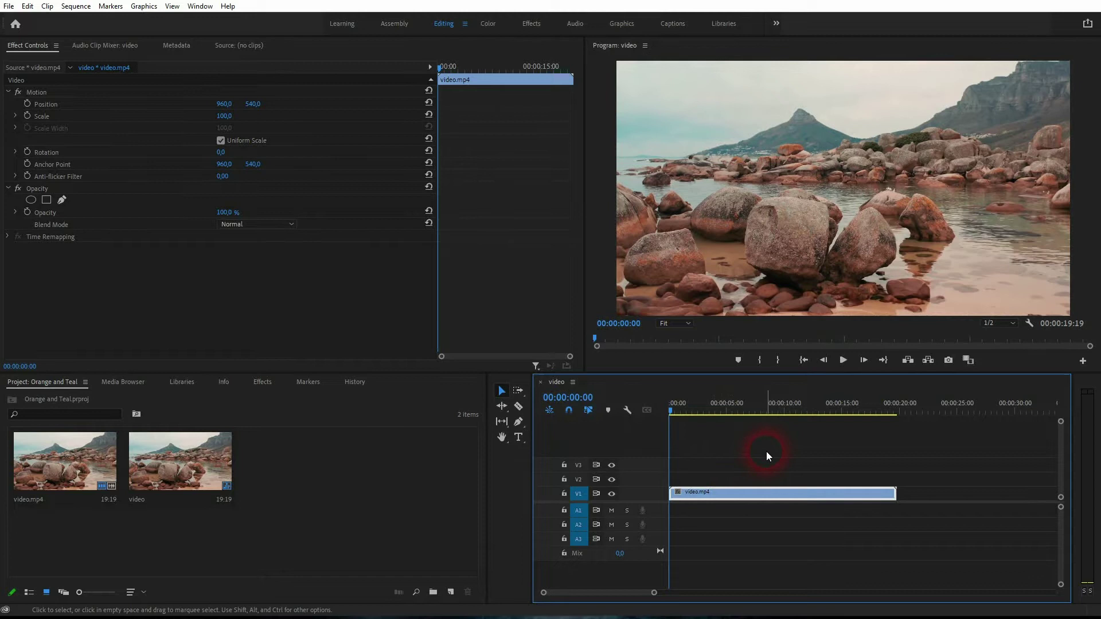
In the Color workspace, apply Lumetri Color and adjust Temperature under Basic Correction
left_click(486, 24)
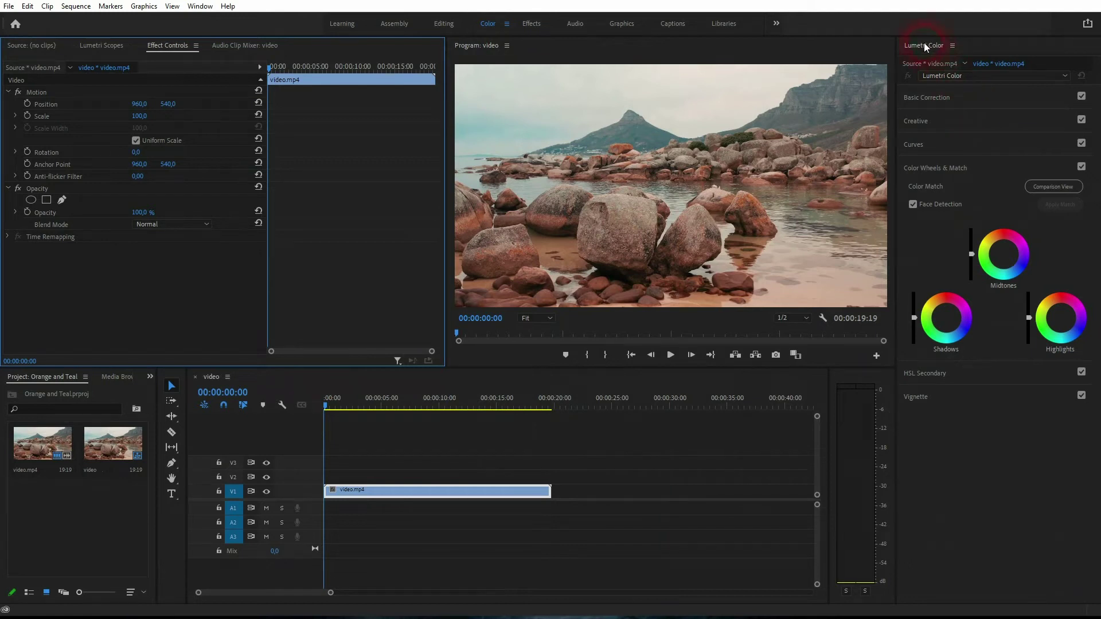
left_click(936, 97)
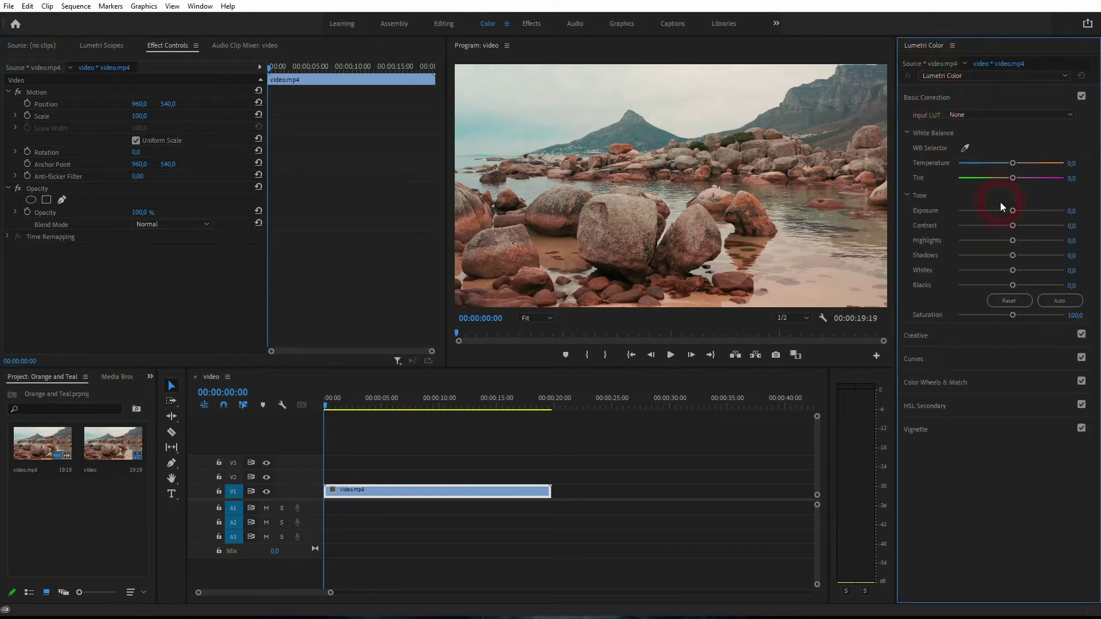
left_click_drag(1009, 162, 1021, 163)
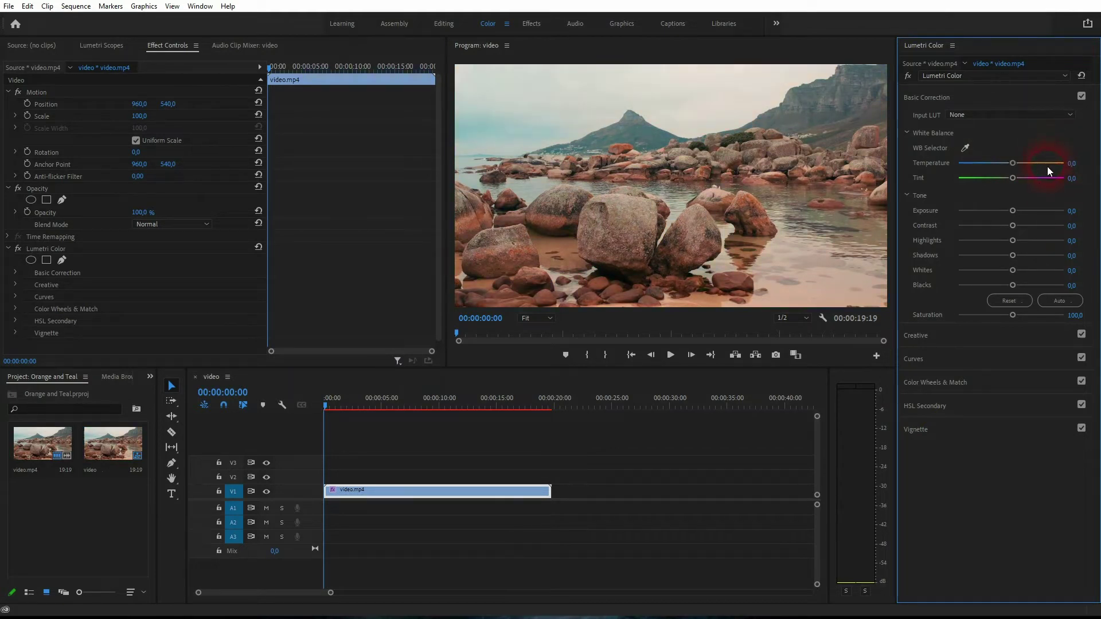
Reveal the colour wheels and push the Shadows wheel toward pink-purple, nudged slightly upward
left_click(931, 383)
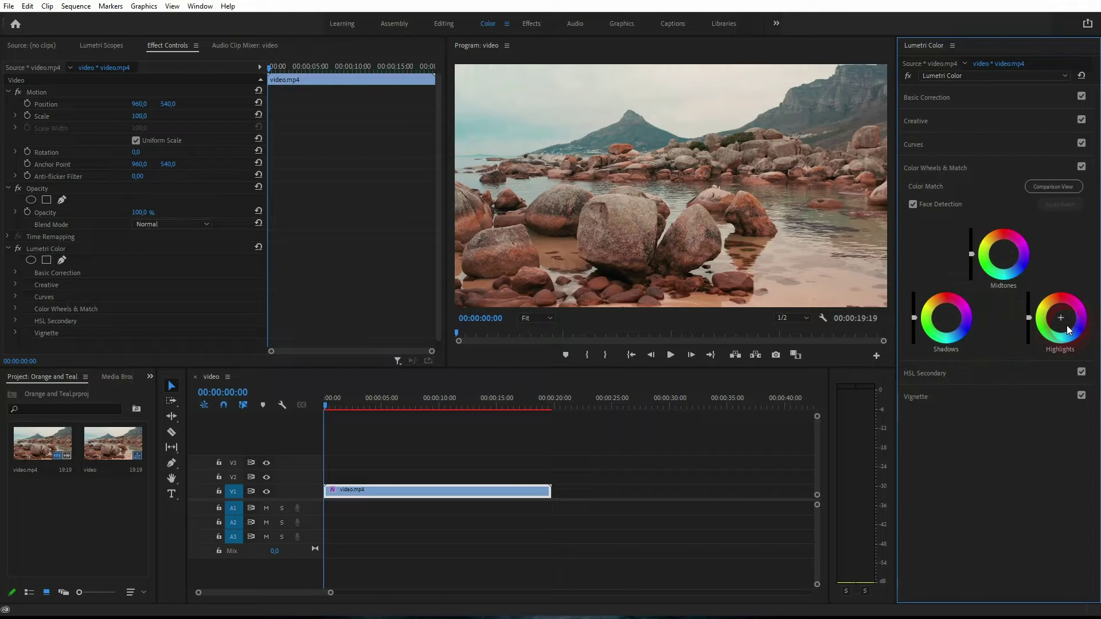
left_click(948, 321)
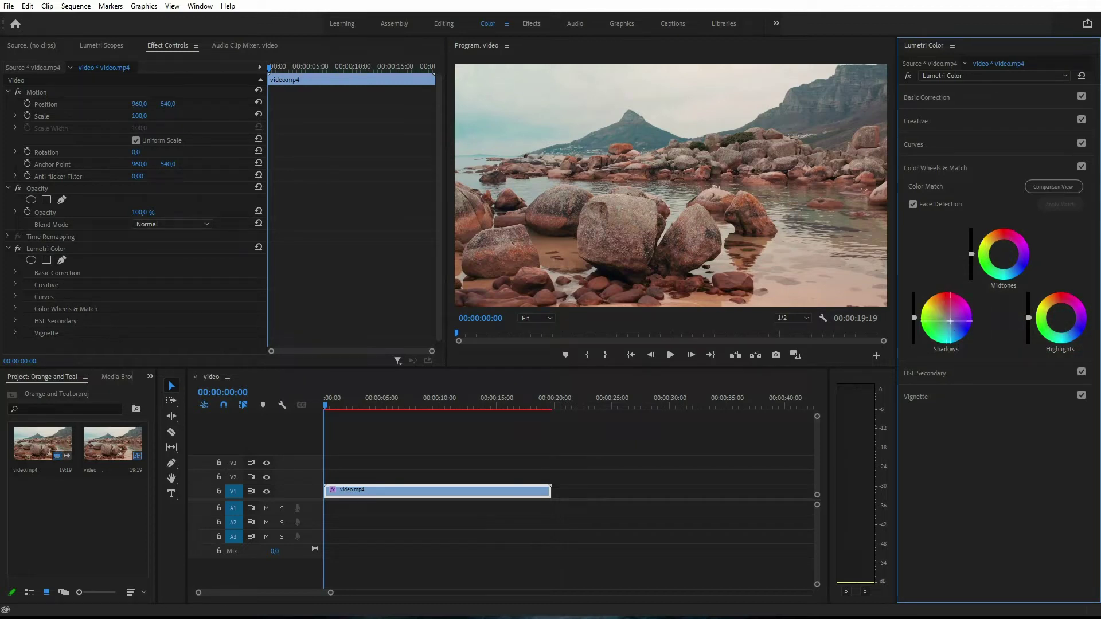
left_click_drag(947, 317, 960, 327)
left_click(992, 340)
left_click_drag(960, 328, 959, 326)
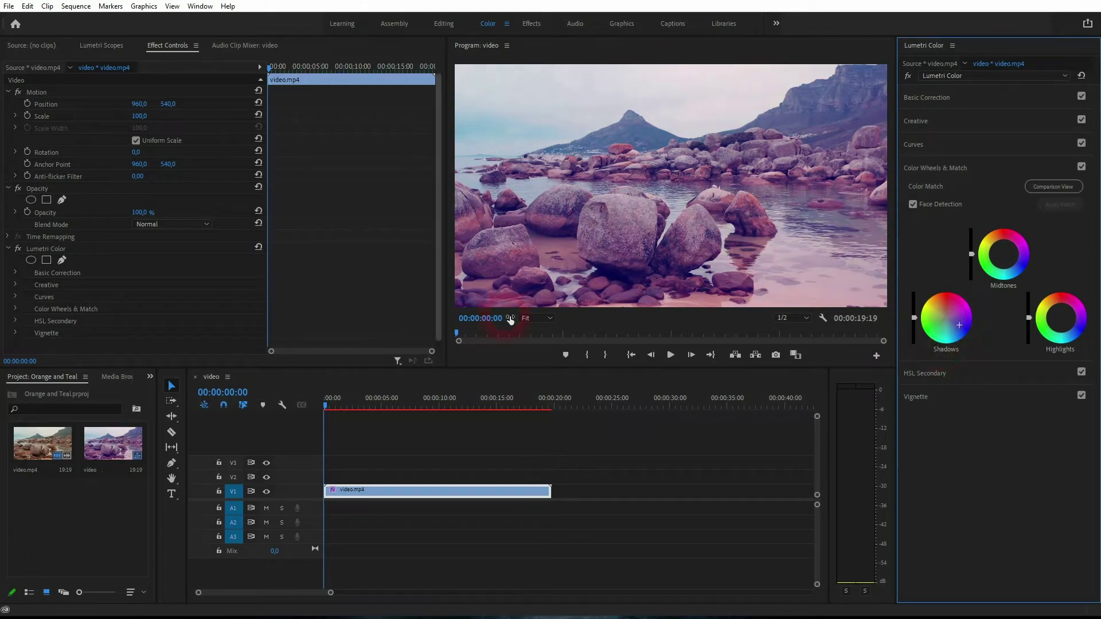
left_click(16, 248)
left_click(159, 45)
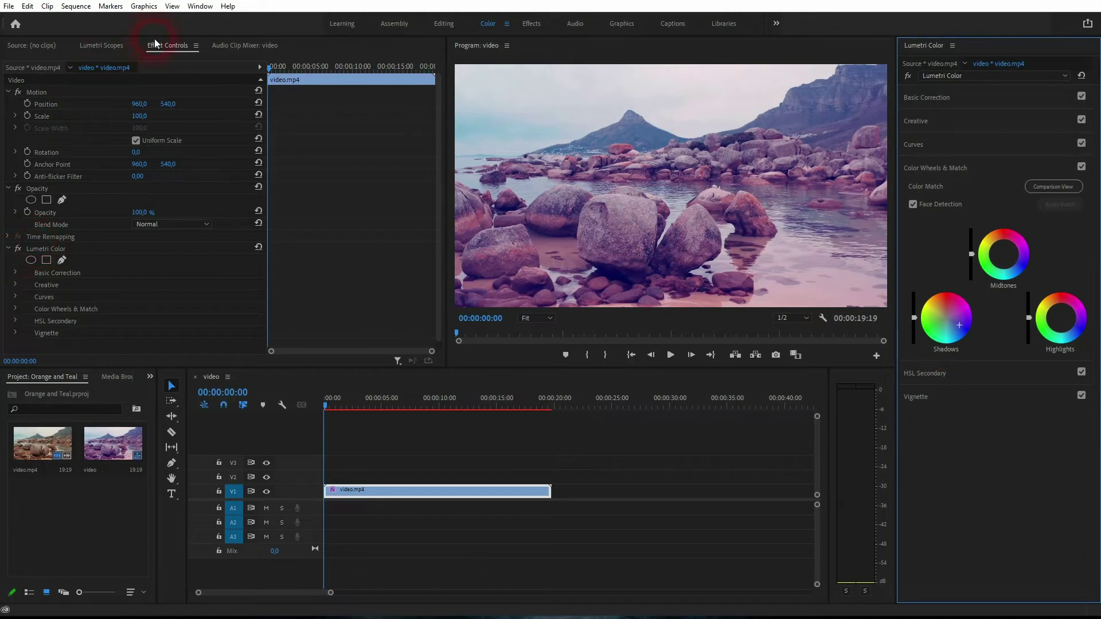
left_click(200, 7)
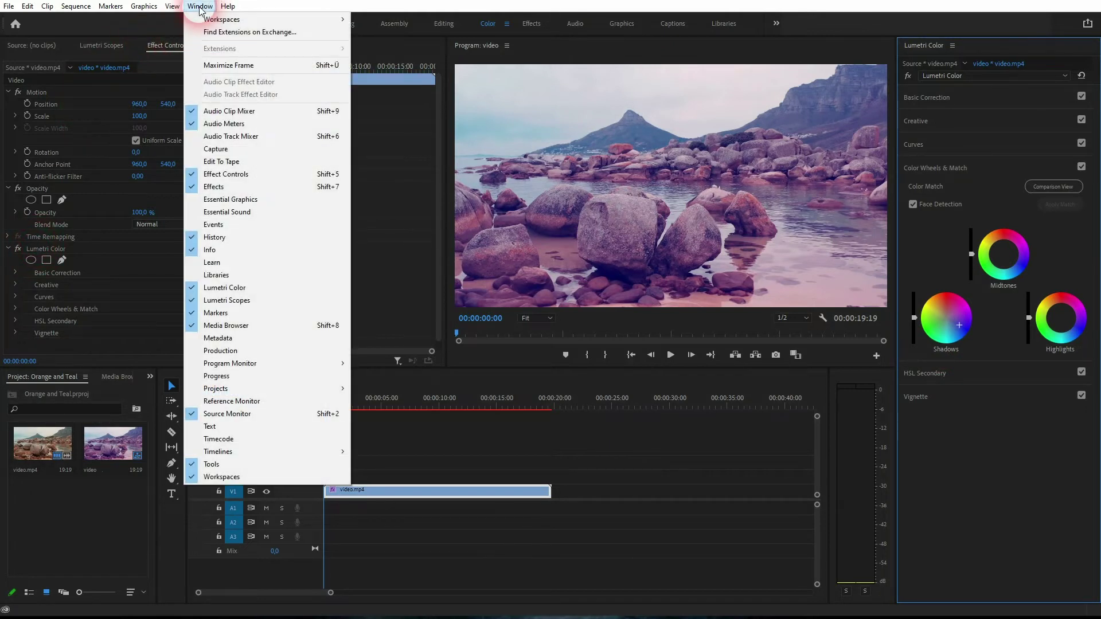
left_click(228, 175)
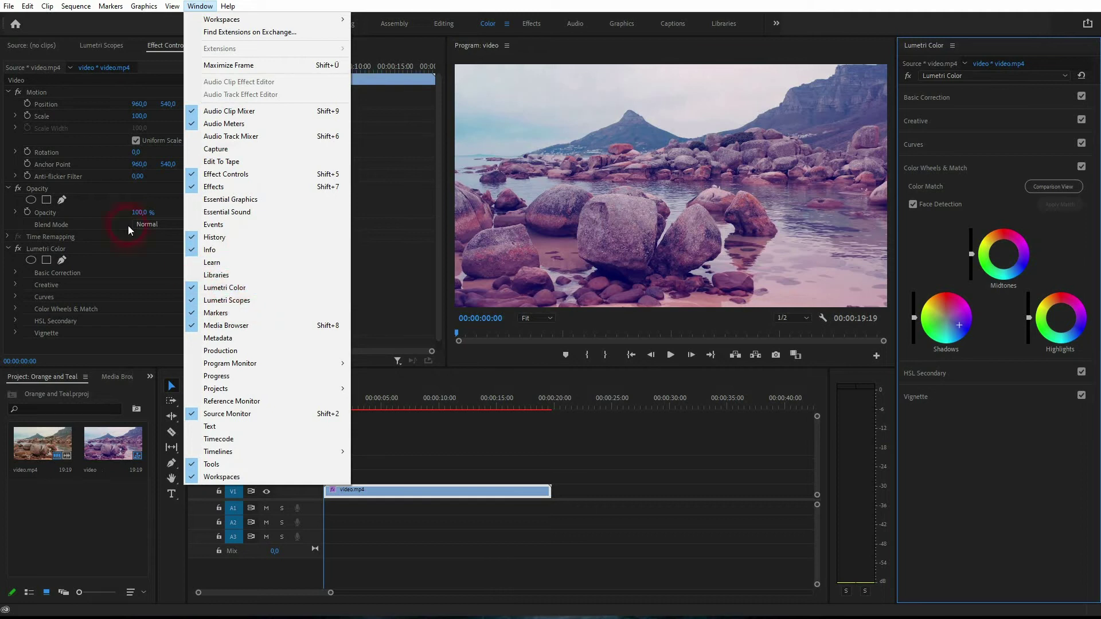
left_click(43, 251)
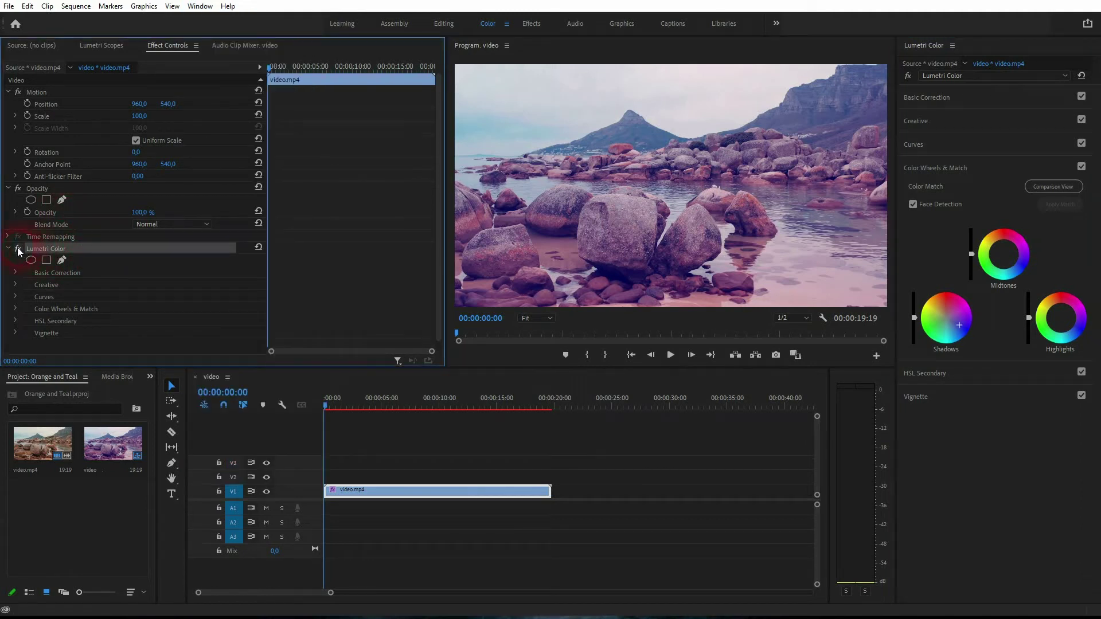
left_click(17, 249)
left_click(18, 248)
left_click(17, 248)
Shift the Midtones wheel toward red and compare with the grade toggled off
left_click(1003, 251)
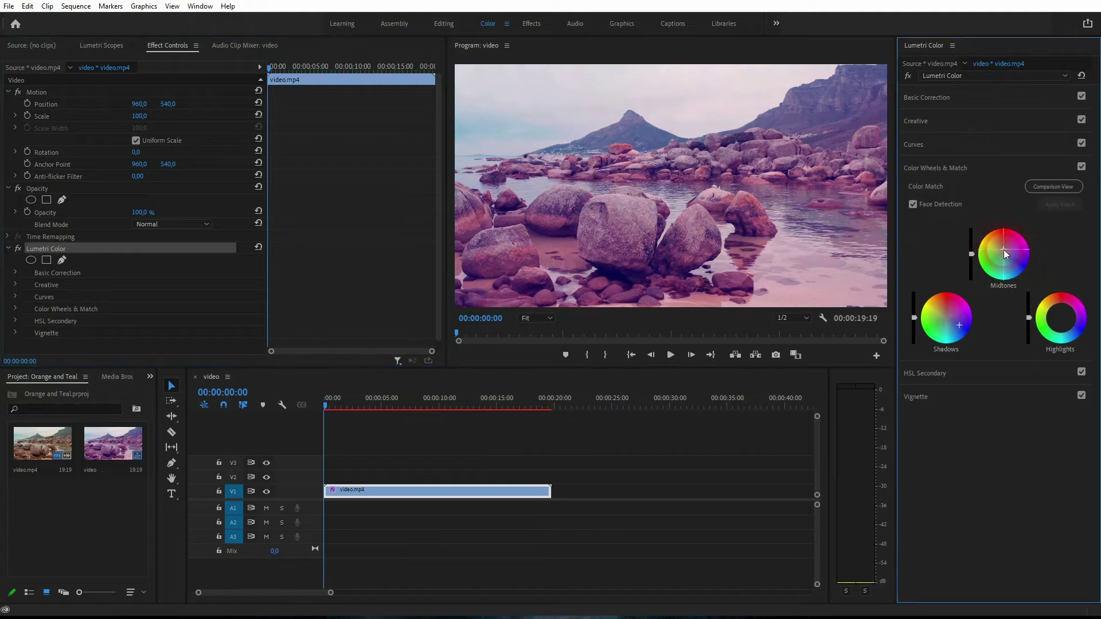
left_click_drag(1003, 252, 995, 246)
left_click(18, 250)
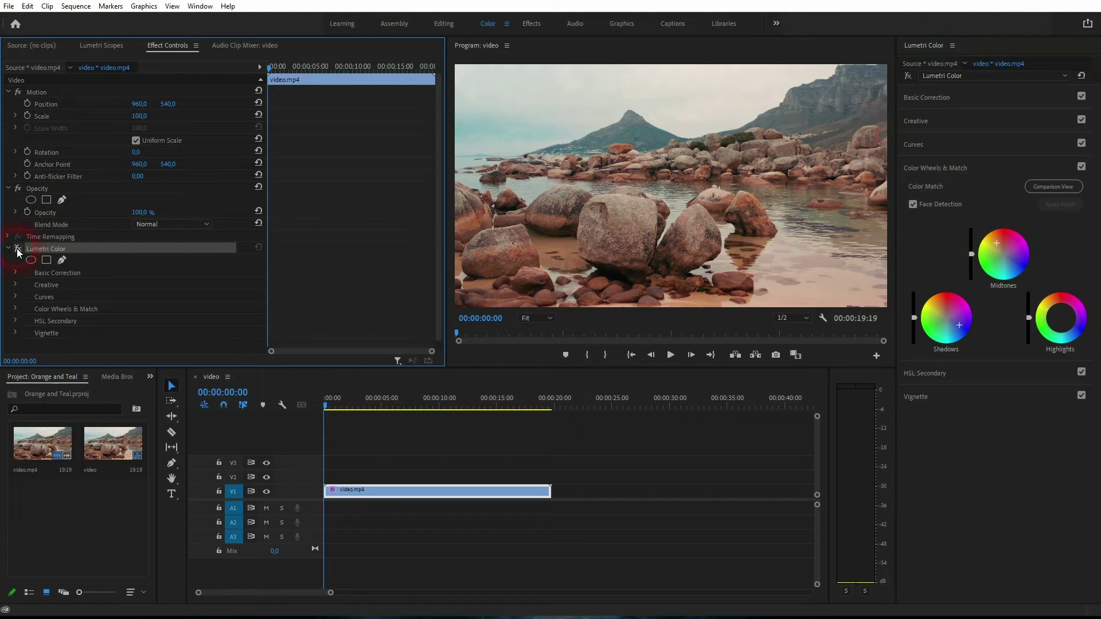
left_click(17, 249)
Warm the Highlights wheel toward yellow, compare before/after, and play the clip
left_click_drag(1063, 320, 1056, 317)
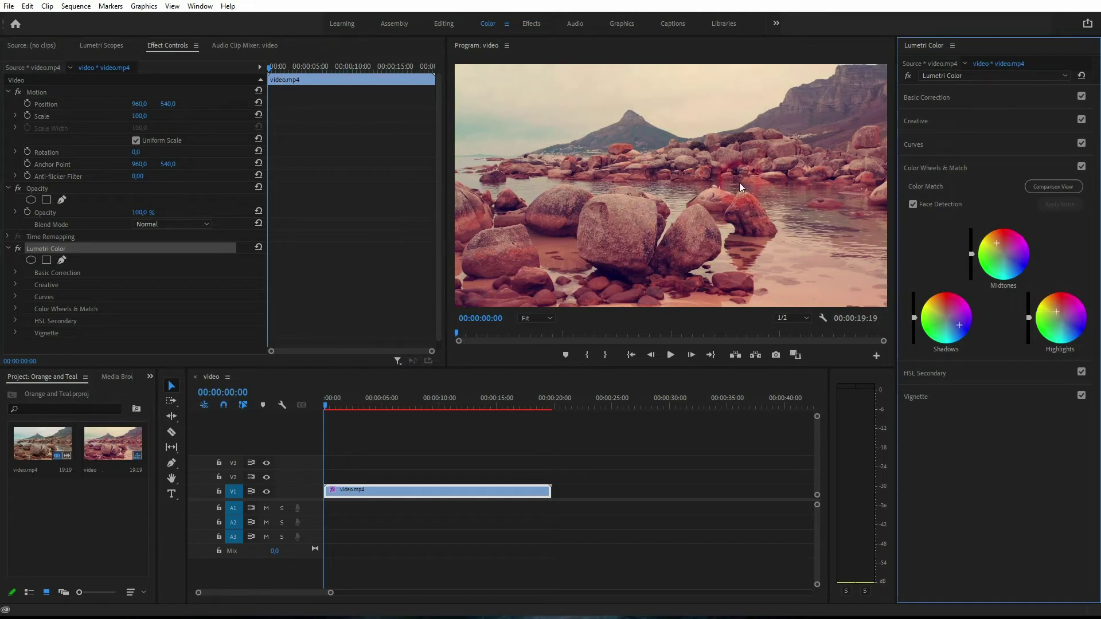
left_click(17, 248)
left_click(17, 249)
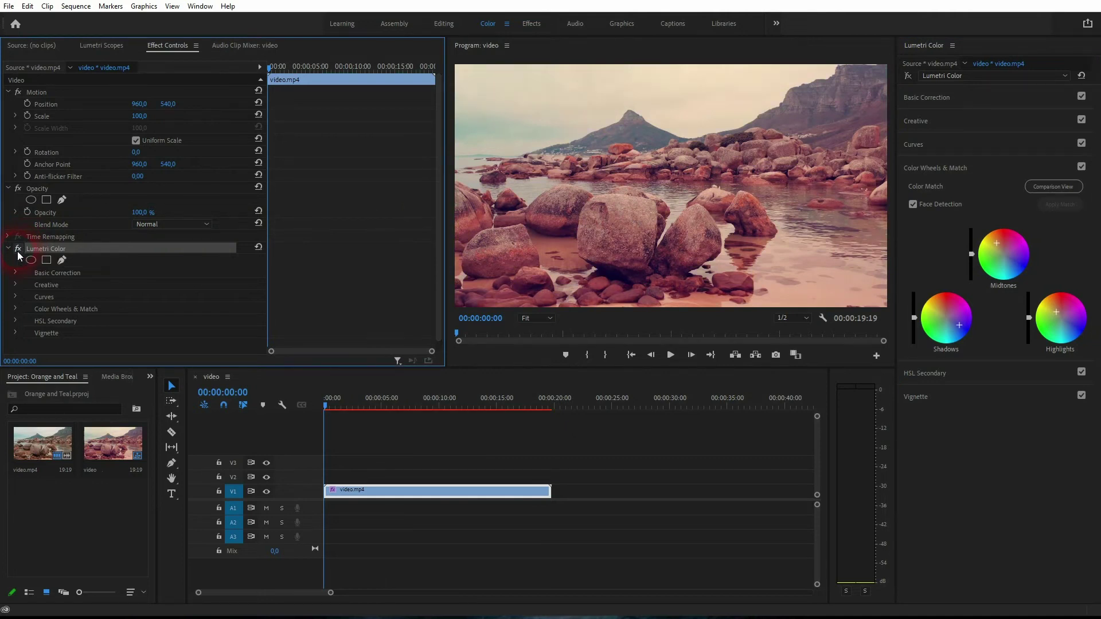
key("space")
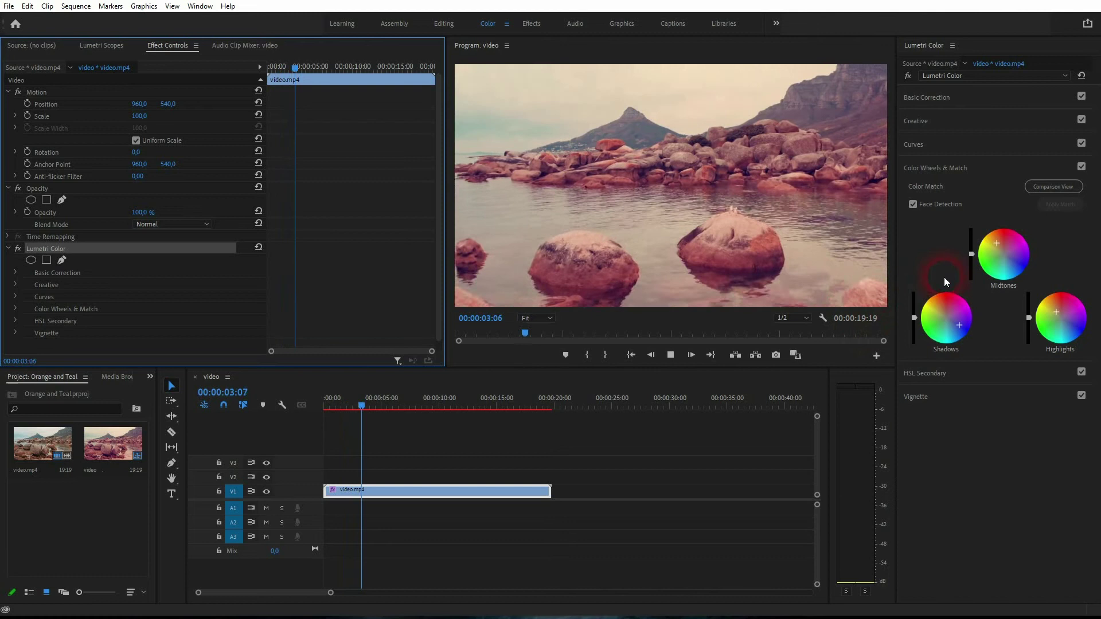
Reset the Midtones wheel to neutral and replay the clip to review the grade
key("space")
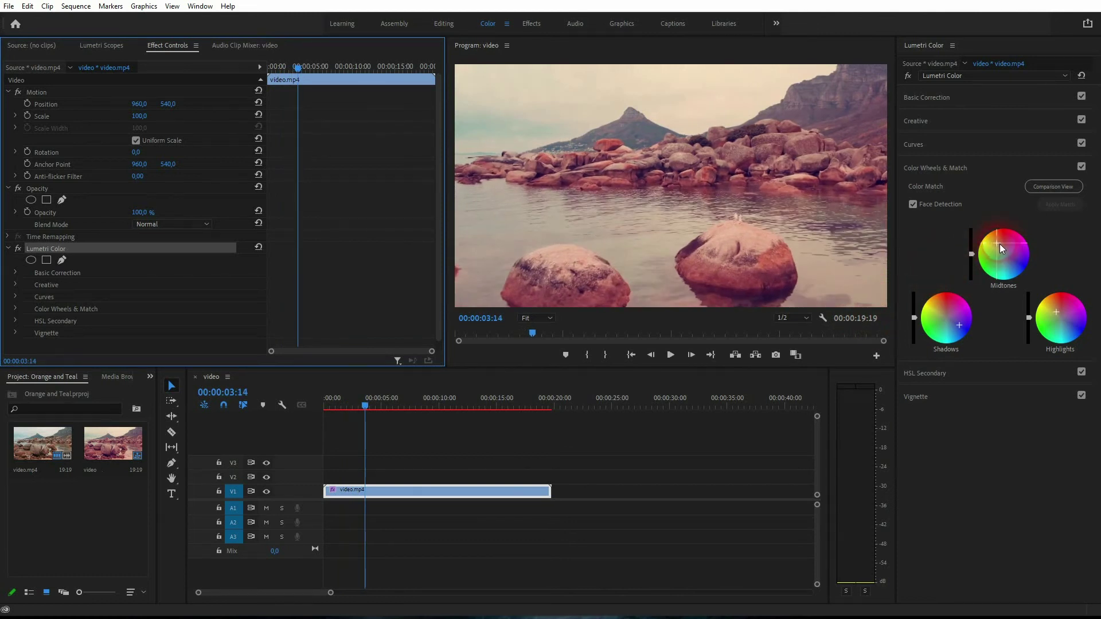
double_click(1001, 247)
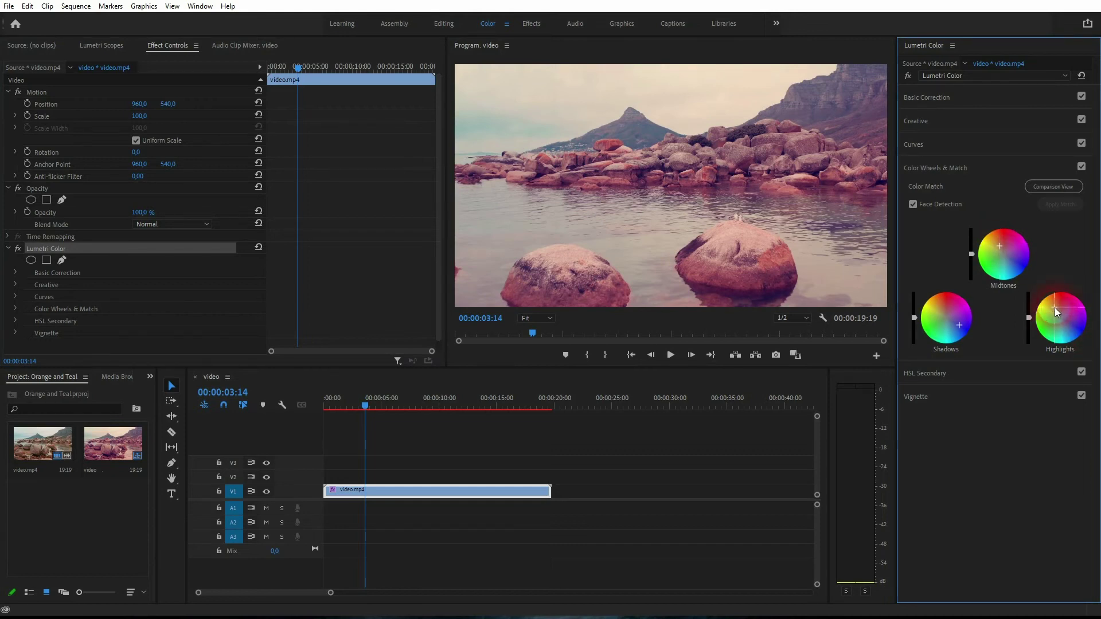
key("space")
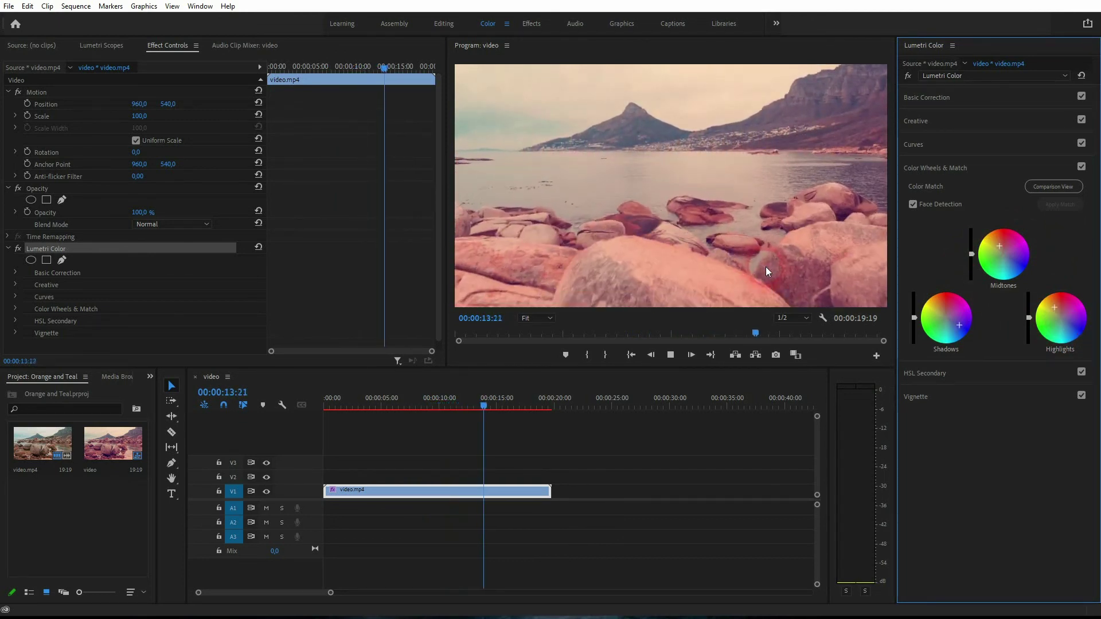
left_click(765, 272)
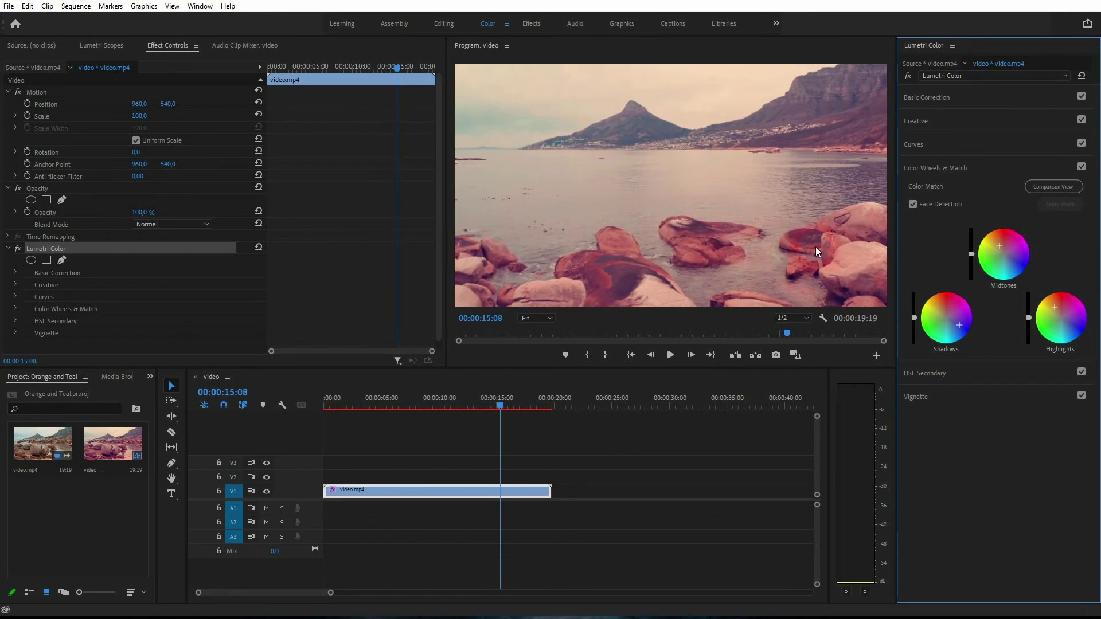
left_click(568, 92)
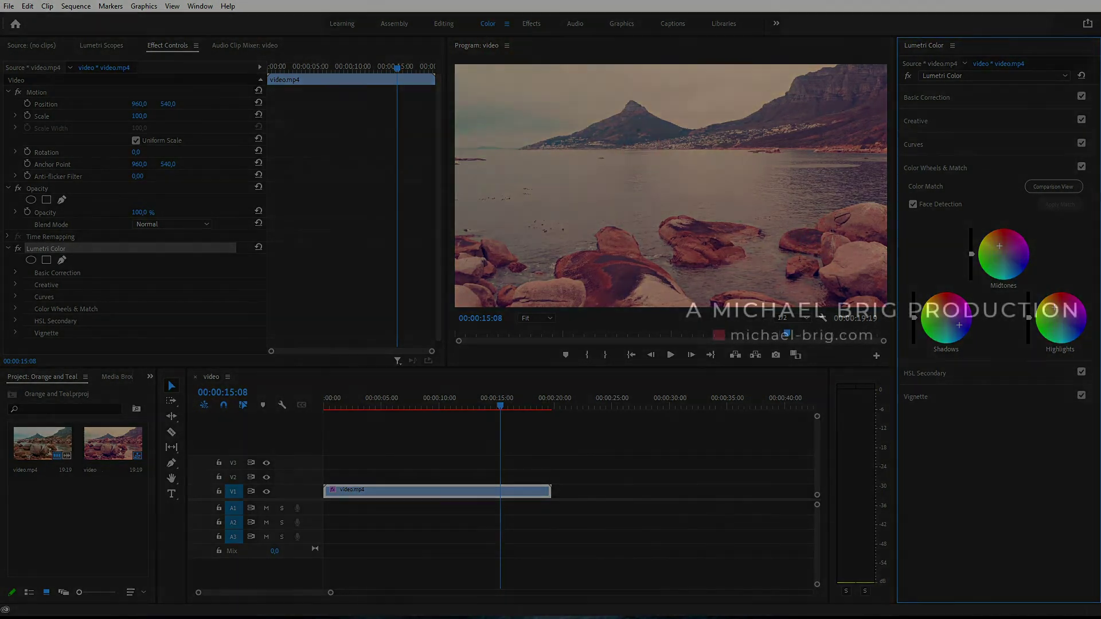